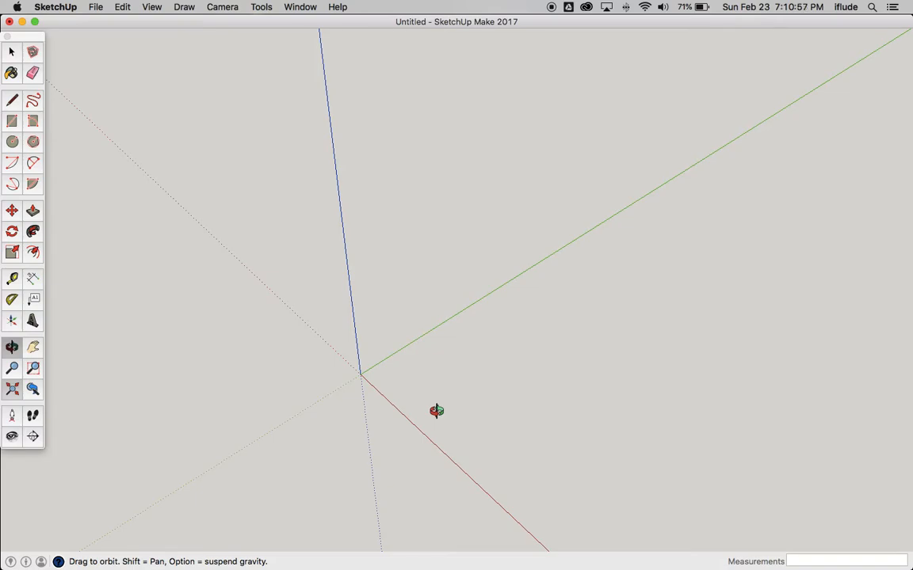
- Check the exercise sketch in Preview and draw a 300 by 200 mm rectangle on the ground plane starting at the origin
{"action": "key", "text": "super+Tab"}
{"action": "key", "text": "super+Tab"}
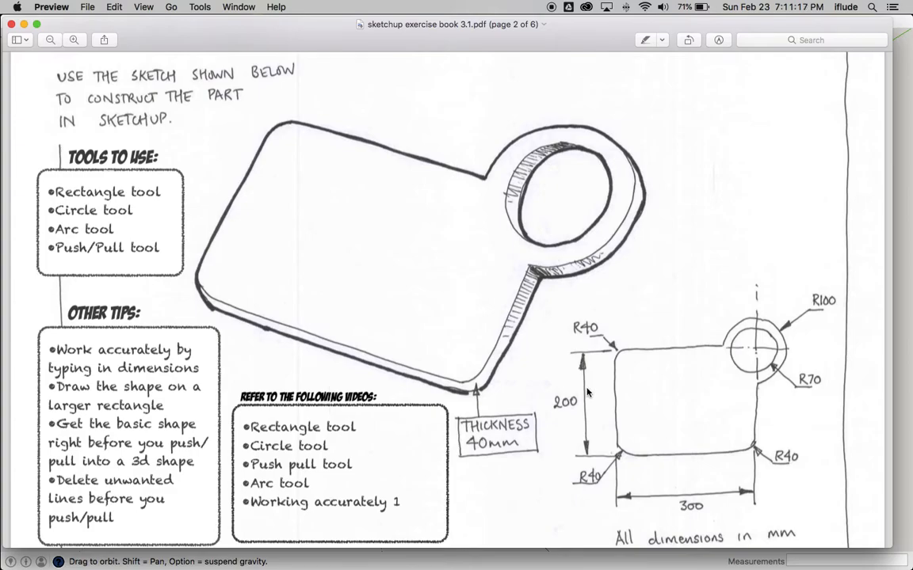
{"action": "key", "text": "super+Tab"}
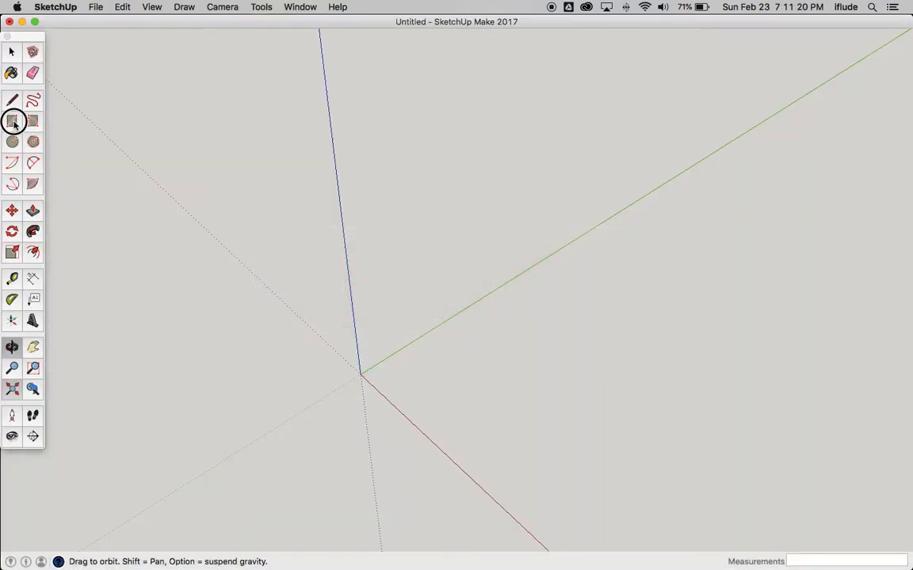
{"action": "left_click", "coordinate": [12, 121]}
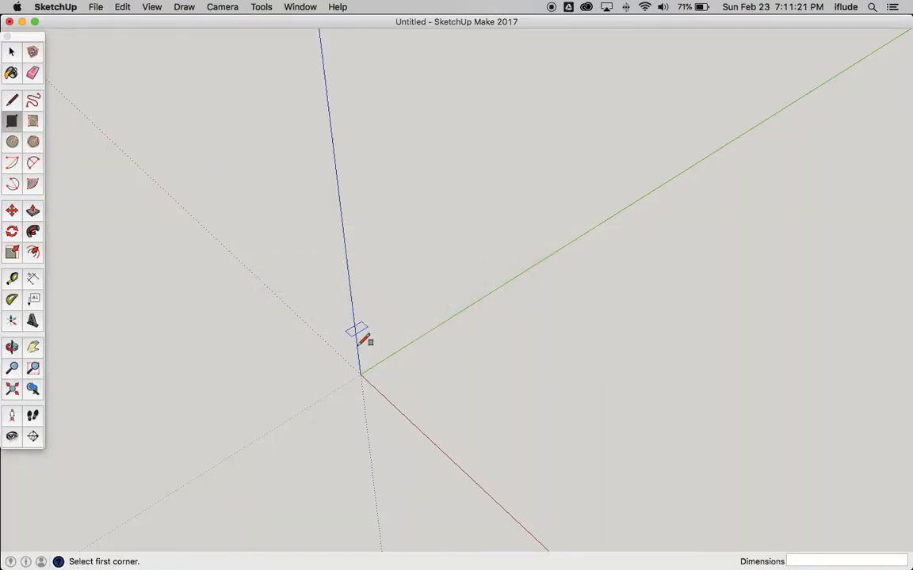
{"action": "left_click", "coordinate": [361, 373]}
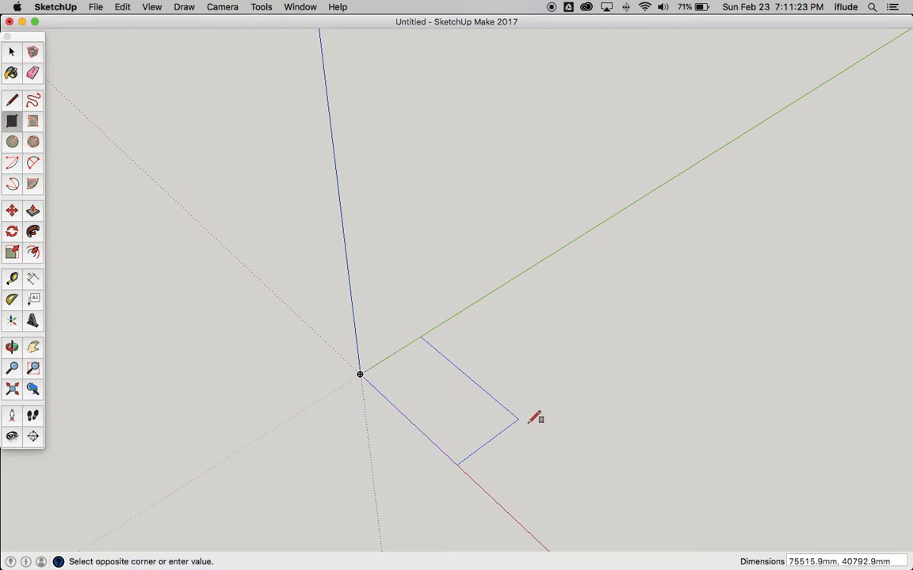
{"action": "left_click", "coordinate": [557, 423]}
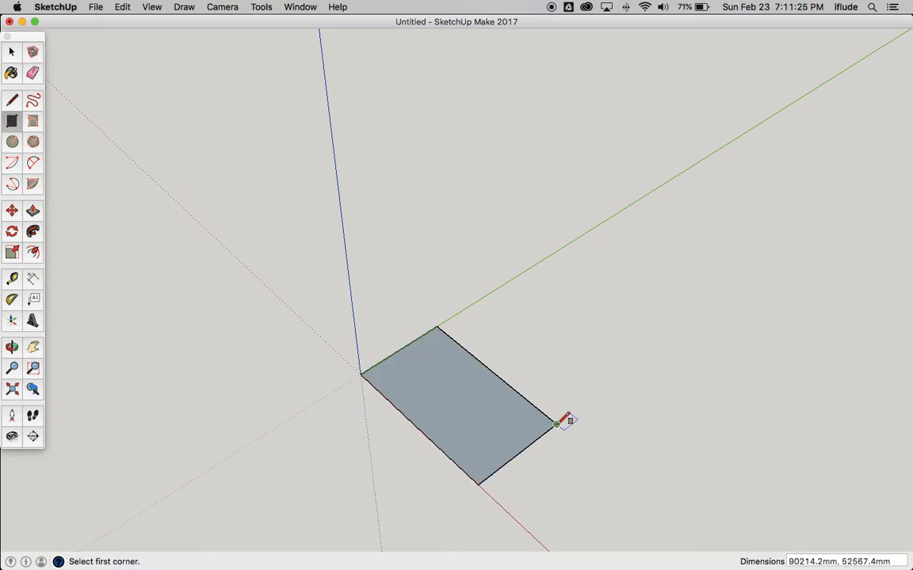
{"action": "type", "text": "300,200"}
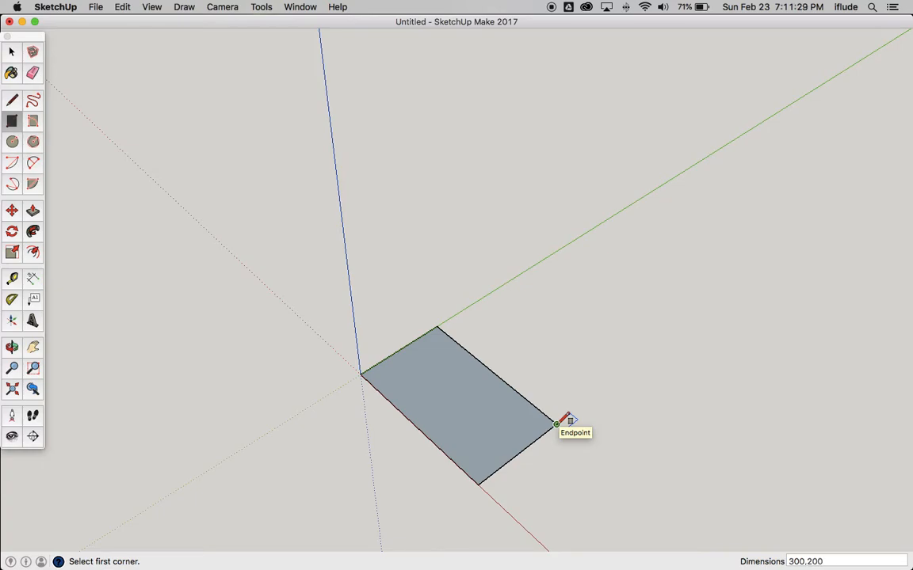
{"action": "key", "text": "super+z"}
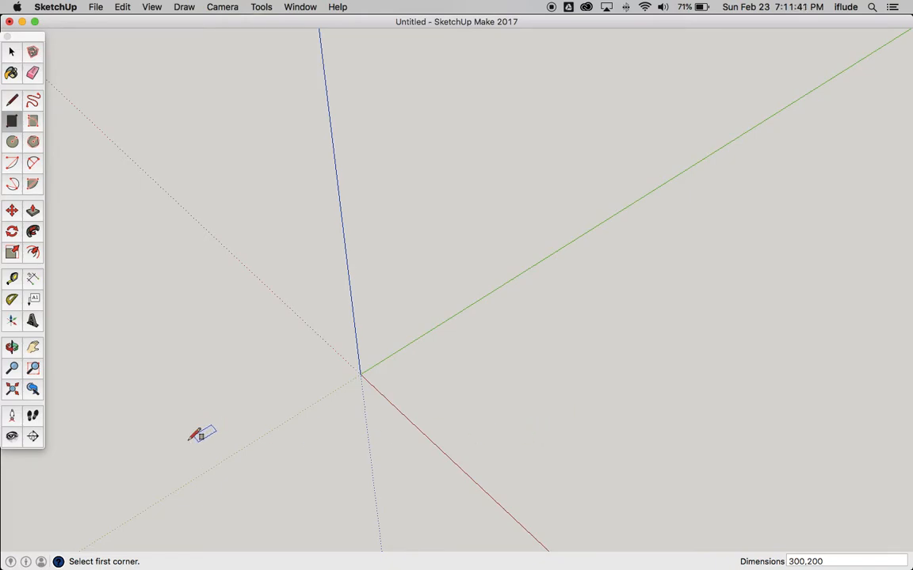
{"action": "left_click", "coordinate": [13, 389]}
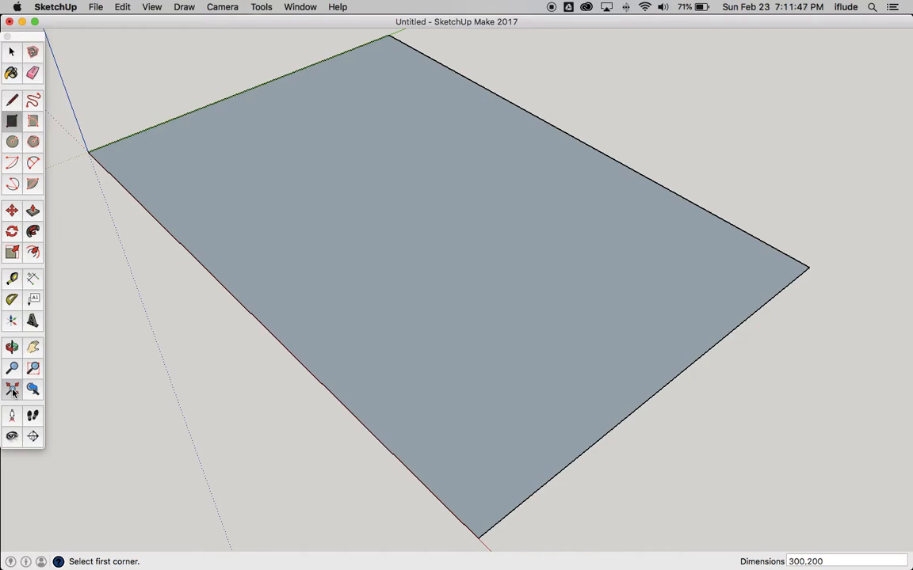
{"action": "scroll", "coordinate": [336, 381], "scroll_direction": "down", "scroll_amount": 5}
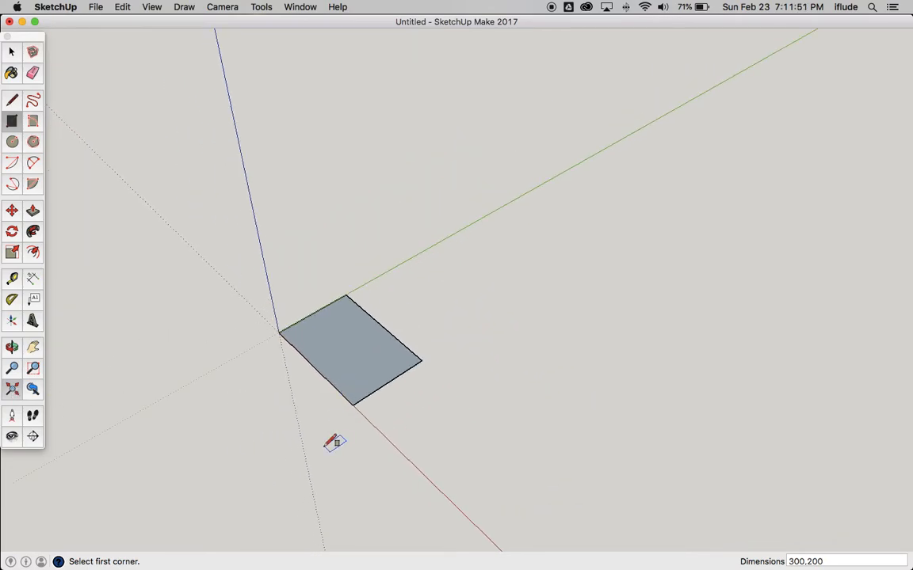
{"action": "scroll", "coordinate": [360, 452], "scroll_direction": "up", "scroll_amount": 3}
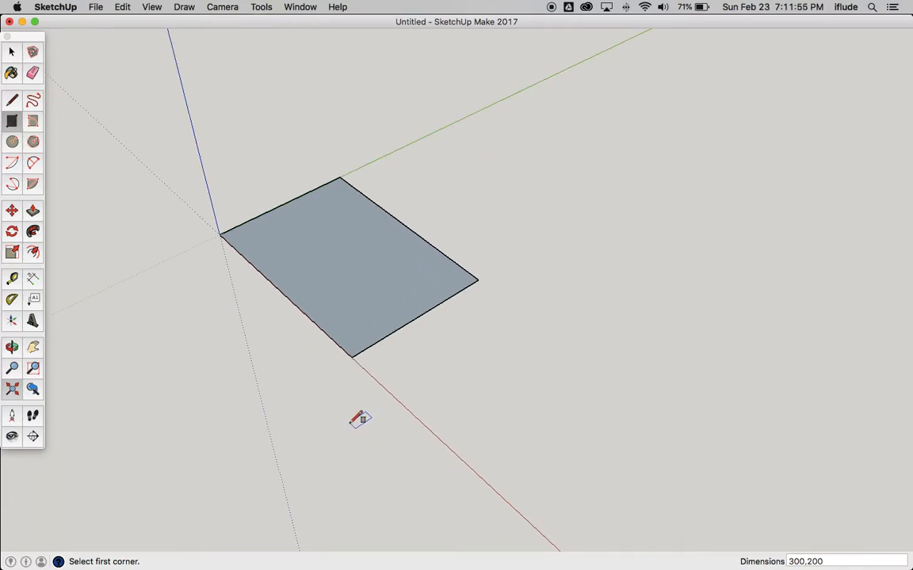
- Draw a circle of radius 100 mm centred on the rectangle corner diagonally opposite the origin, as in the Preview sketch
{"action": "key", "text": "super+Tab"}
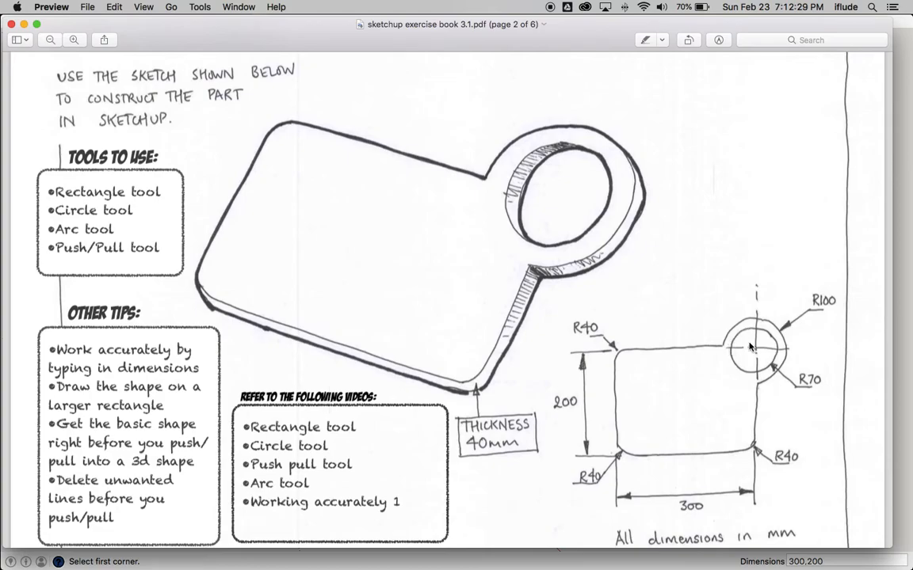
{"action": "key", "text": "super+Tab"}
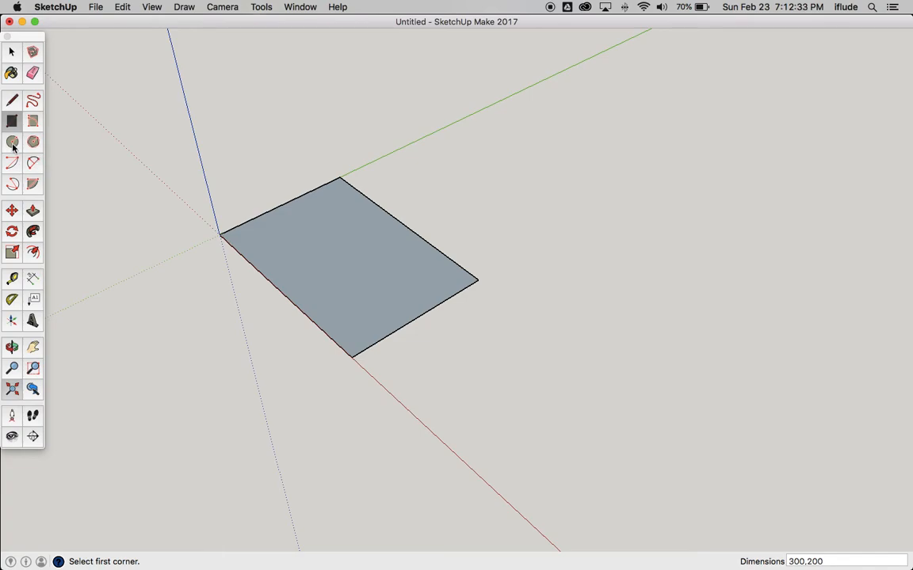
{"action": "left_click", "coordinate": [12, 143]}
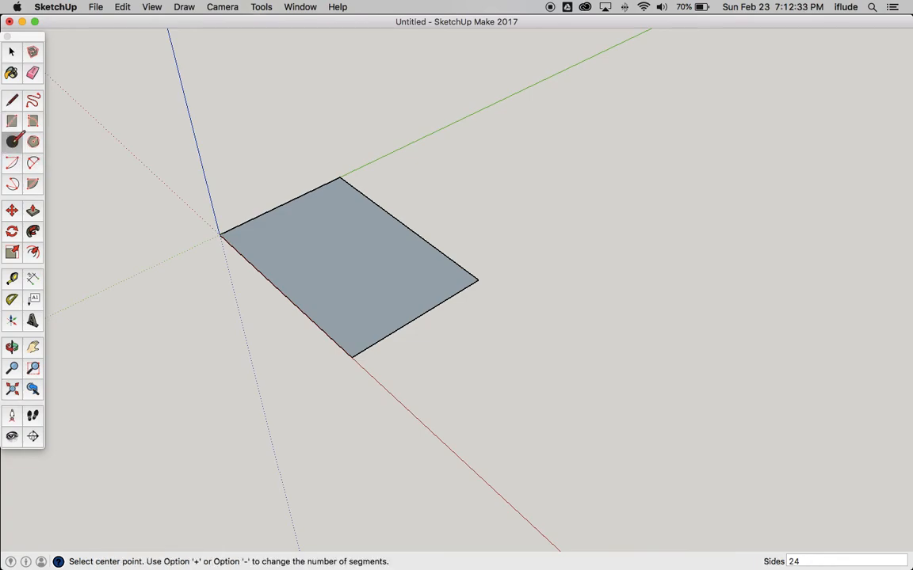
{"action": "left_click", "coordinate": [478, 279]}
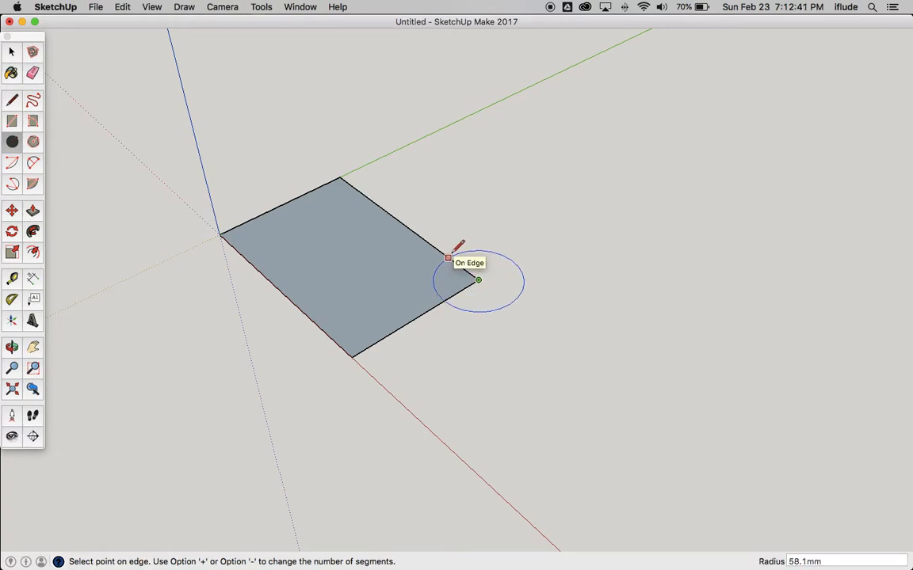
{"action": "type", "text": "1"}
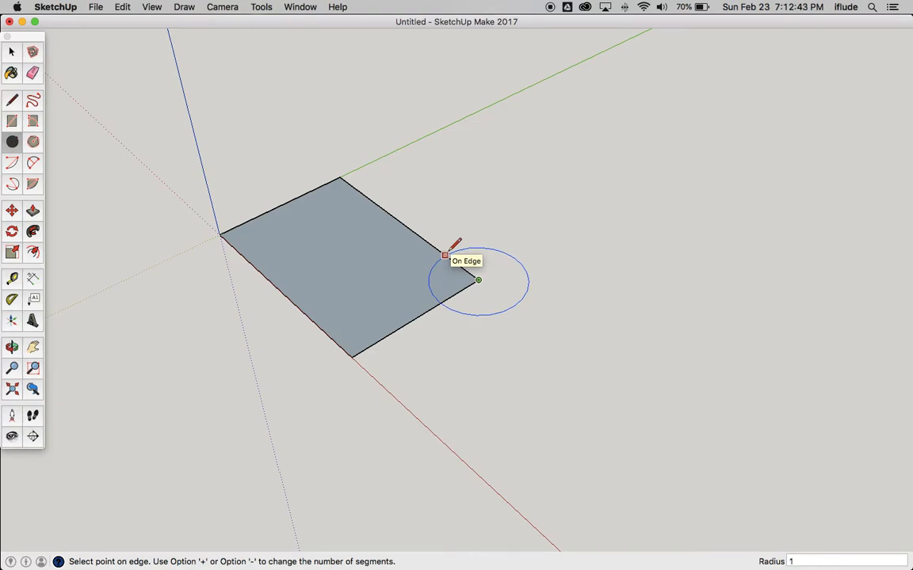
{"action": "type", "text": "00"}
{"action": "key", "text": "Return"}
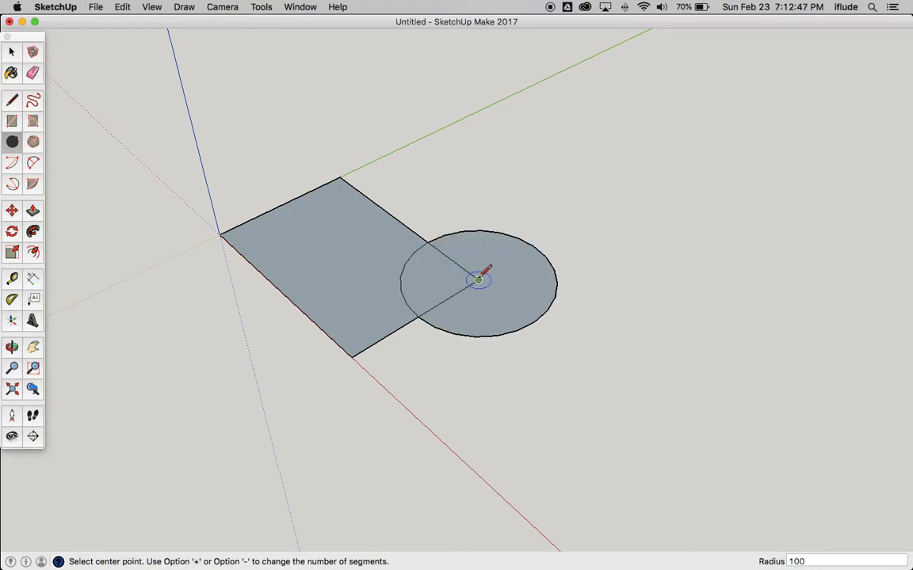
- Draw a concentric inner circle of radius 70 mm on the same rectangle corner
{"action": "left_click", "coordinate": [478, 280]}
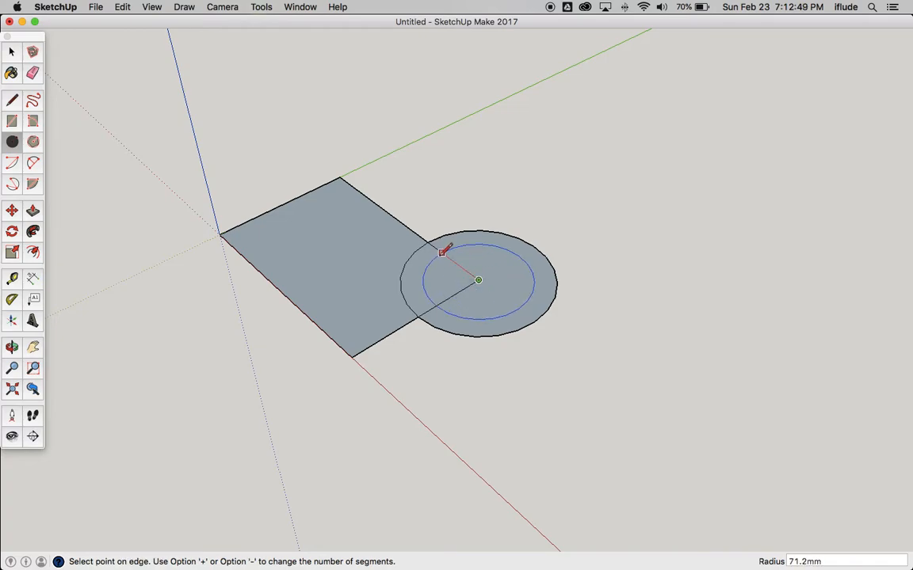
{"action": "type", "text": "70"}
{"action": "key", "text": "Return"}
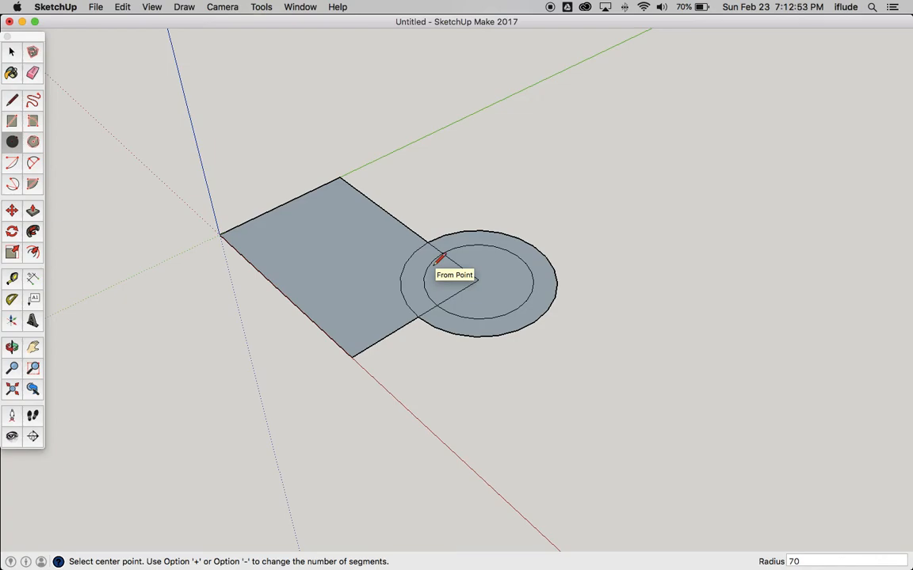
- Switch to the Select tool and compare the overlapping outlines with the part shown in the Preview exercise sketch
{"action": "left_click", "coordinate": [11, 52]}
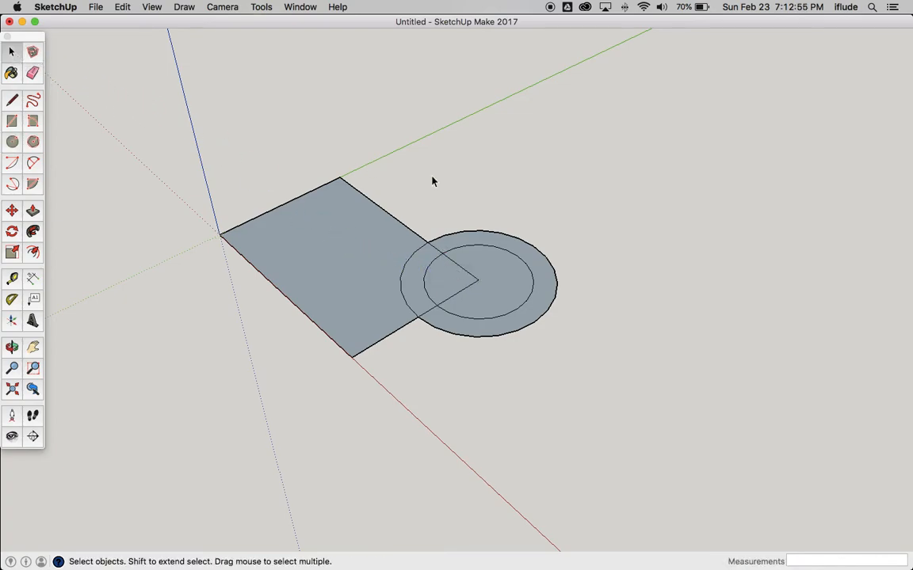
{"action": "scroll", "coordinate": [388, 250], "scroll_direction": "up", "scroll_amount": 5}
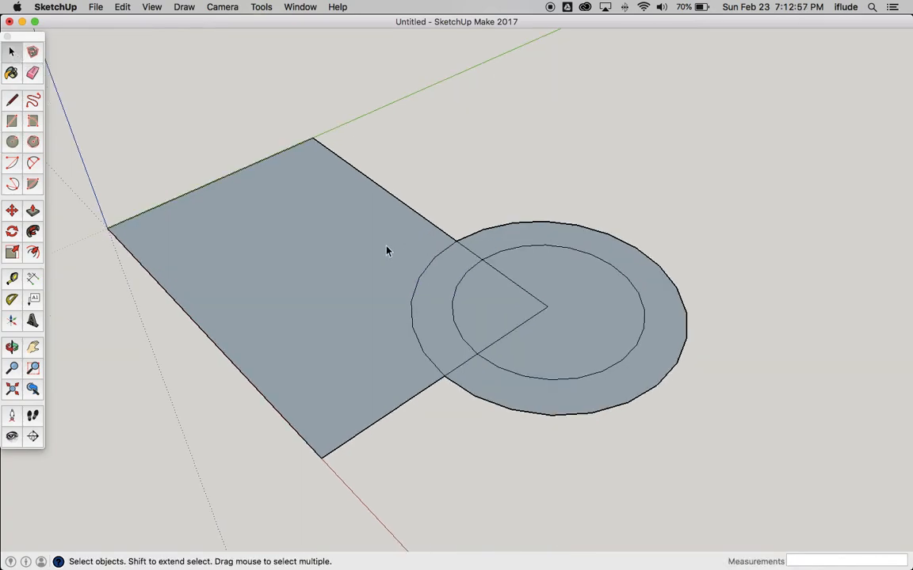
{"action": "key", "text": "super+Tab"}
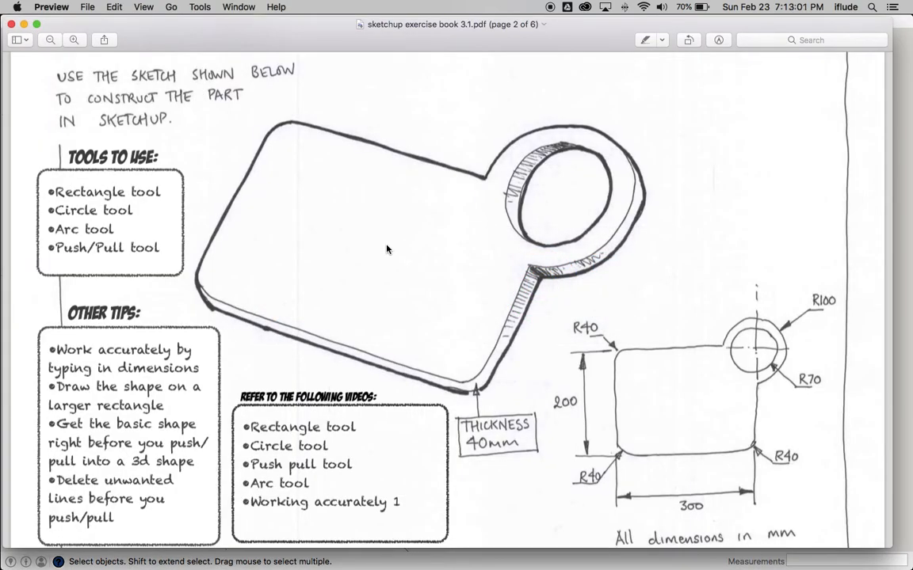
{"action": "key", "text": "super+Tab"}
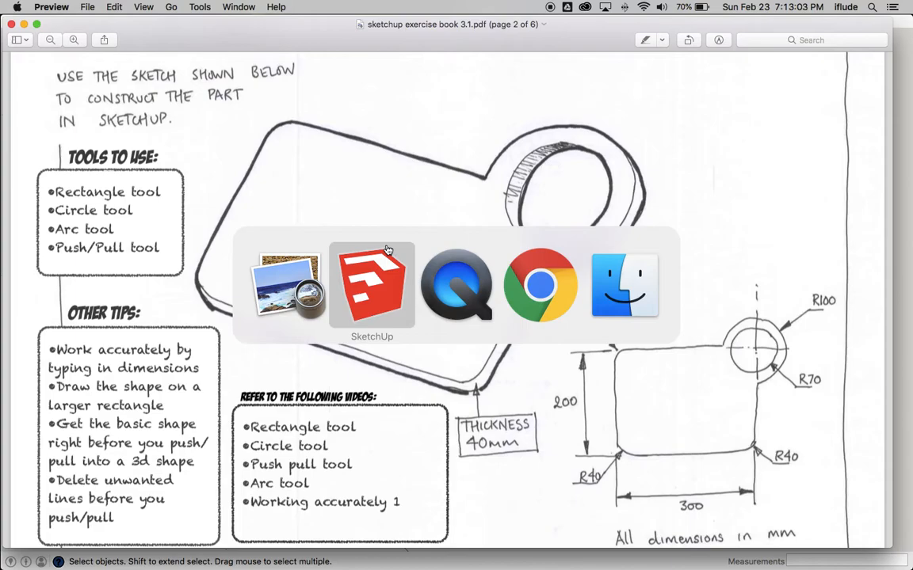
{"action": "left_click", "coordinate": [387, 251]}
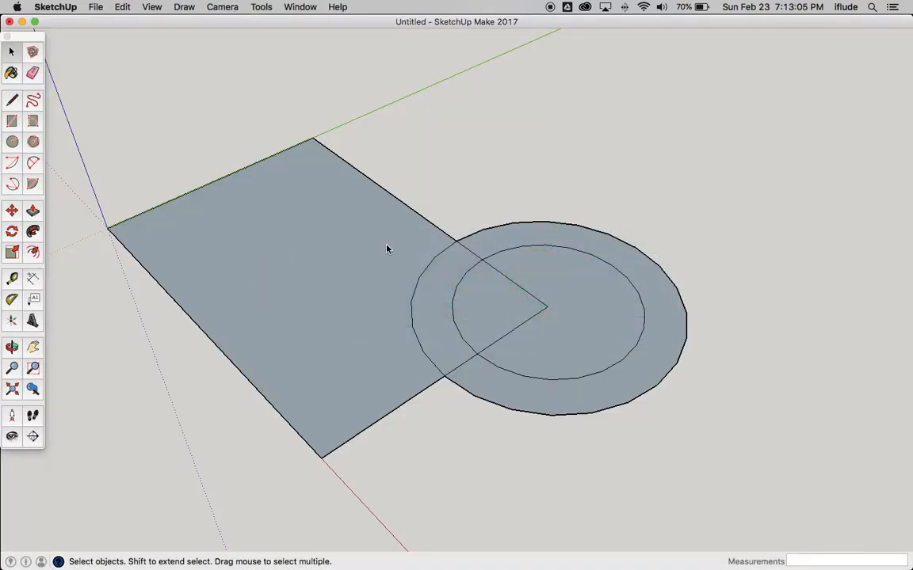
- Try to delete all the lines where the rectangle and circles overlap, including the inner circle's arc
{"action": "left_click", "coordinate": [473, 259]}
{"action": "left_click", "coordinate": [502, 274], "text": "shift"}
{"action": "left_click", "coordinate": [522, 326], "text": "shift"}
{"action": "left_click", "coordinate": [465, 365], "text": "shift"}
{"action": "left_click", "coordinate": [447, 348], "text": "shift"}
{"action": "left_click", "coordinate": [412, 319], "text": "shift"}
{"action": "left_click", "coordinate": [454, 303], "text": "shift"}
{"action": "key", "text": "Delete"}
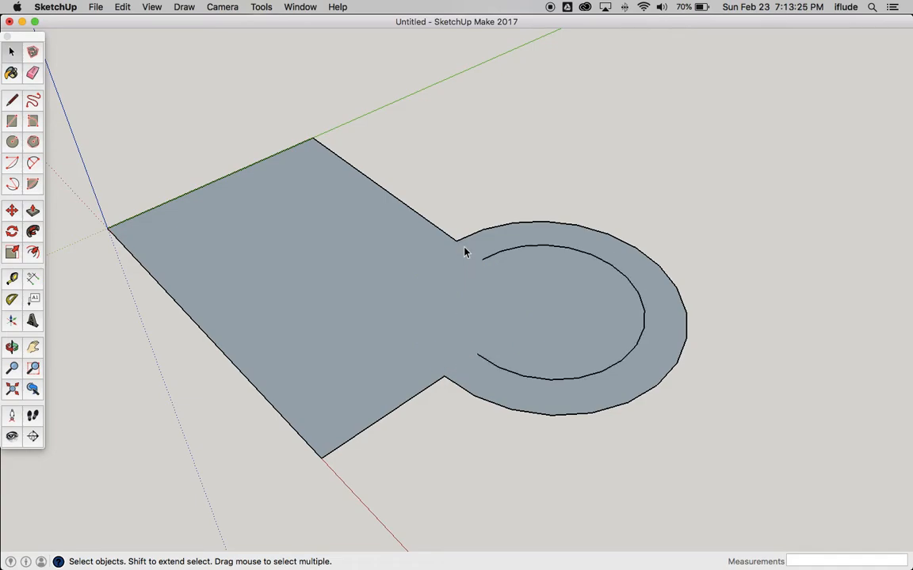
{"action": "left_click", "coordinate": [509, 253]}
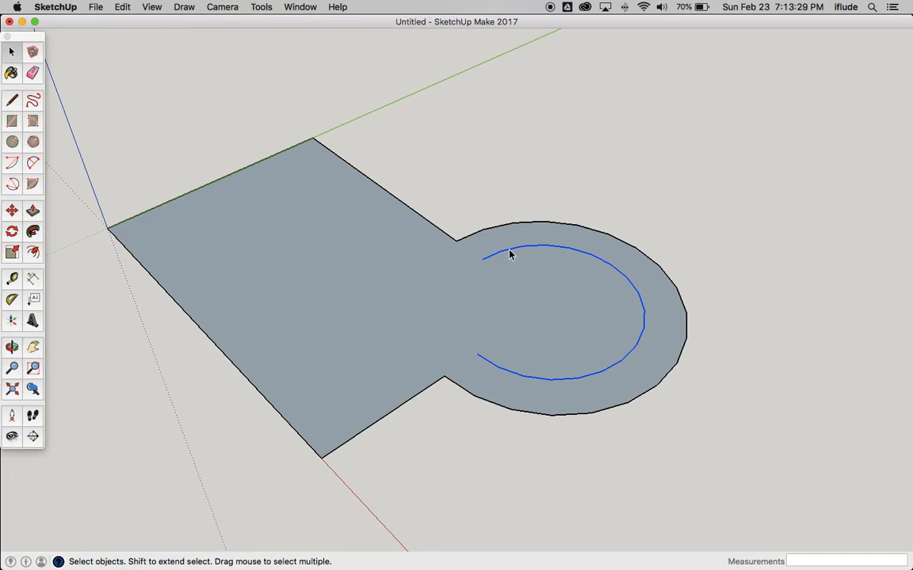
{"action": "key", "text": "super+z"}
- Delete the whole inner circle outline and undo the deletion
{"action": "left_click", "coordinate": [477, 267], "text": "shift"}
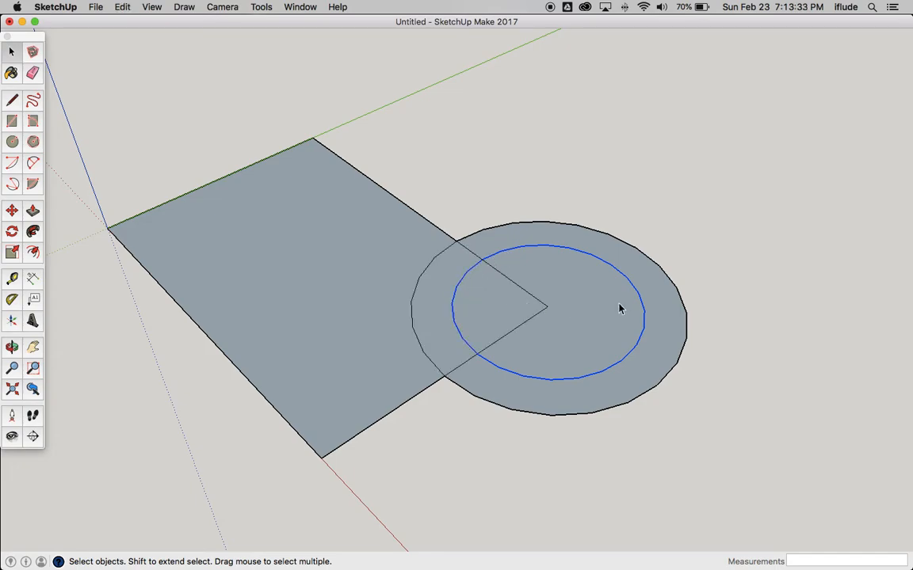
{"action": "key", "text": "Delete"}
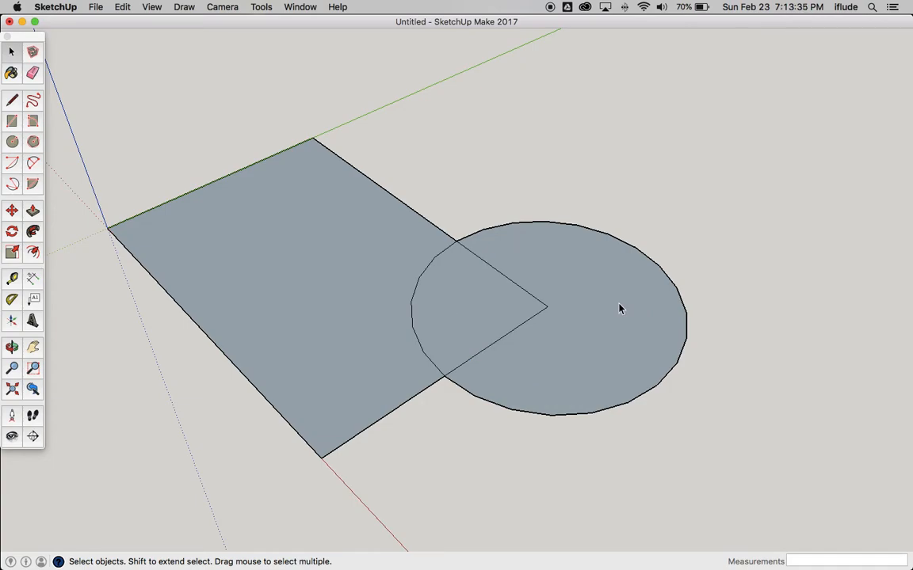
{"action": "key", "text": "super+z"}
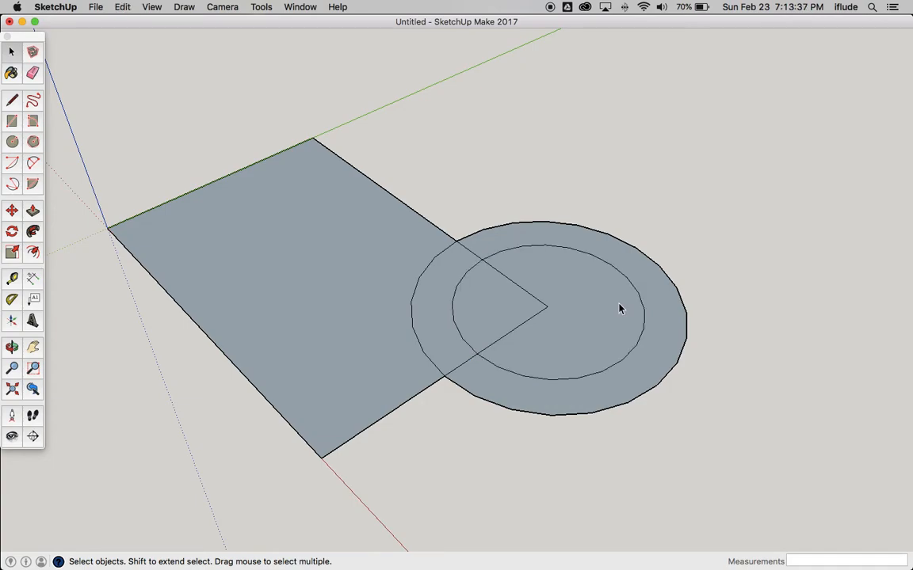
- Delete the rectangle edges and outer circle arc inside the overlap, and remove the face within the inner circle to form the hole
{"action": "left_click", "coordinate": [508, 280], "text": "shift"}
{"action": "left_click", "coordinate": [414, 326]}
{"action": "key", "text": "Delete"}
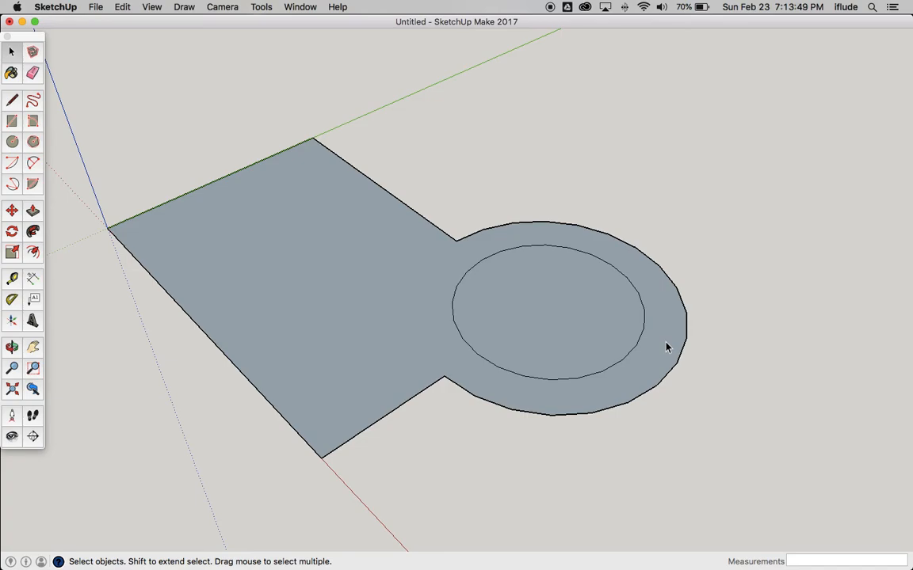
{"action": "left_click", "coordinate": [550, 295]}
{"action": "key", "text": "Delete"}
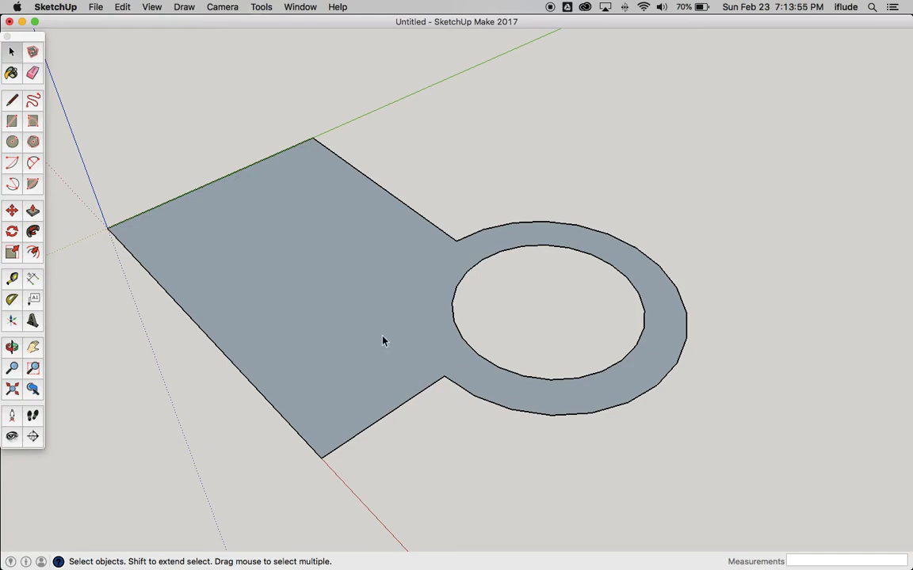
- View the flat profile from several angles and check its corners against the dimensions in the Preview exercise sketch
{"action": "left_click", "coordinate": [12, 347]}
{"action": "left_click_drag", "start_coordinate": [188, 268], "coordinate": [209, 375]}
{"action": "left_click_drag", "start_coordinate": [238, 316], "coordinate": [239, 320]}
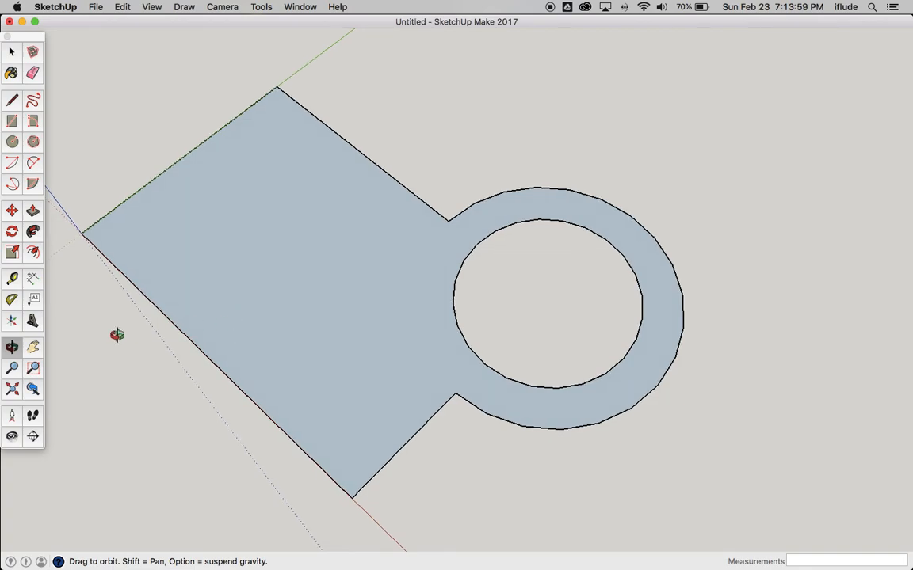
{"action": "left_click", "coordinate": [32, 348]}
{"action": "left_click_drag", "start_coordinate": [195, 296], "coordinate": [257, 304]}
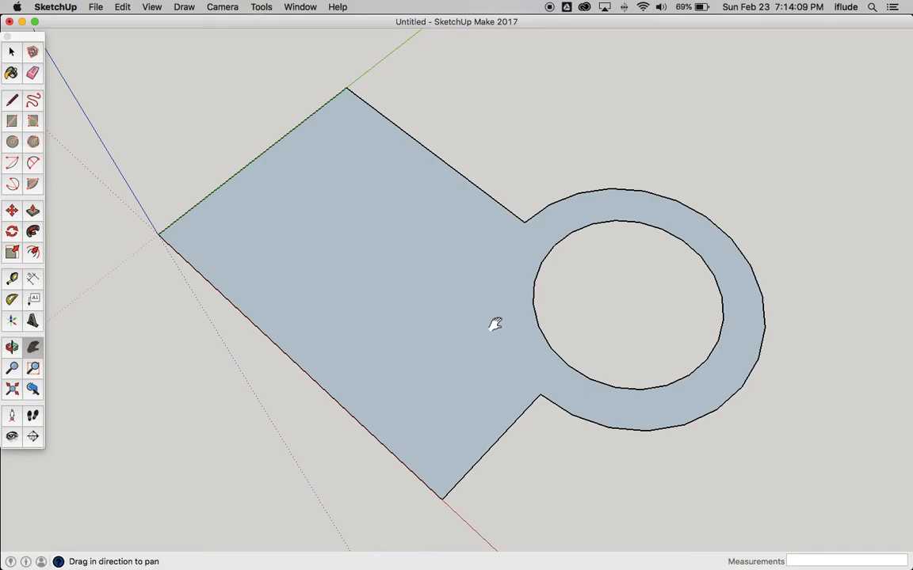
{"action": "left_click", "coordinate": [11, 347]}
{"action": "left_click_drag", "start_coordinate": [299, 373], "coordinate": [316, 320]}
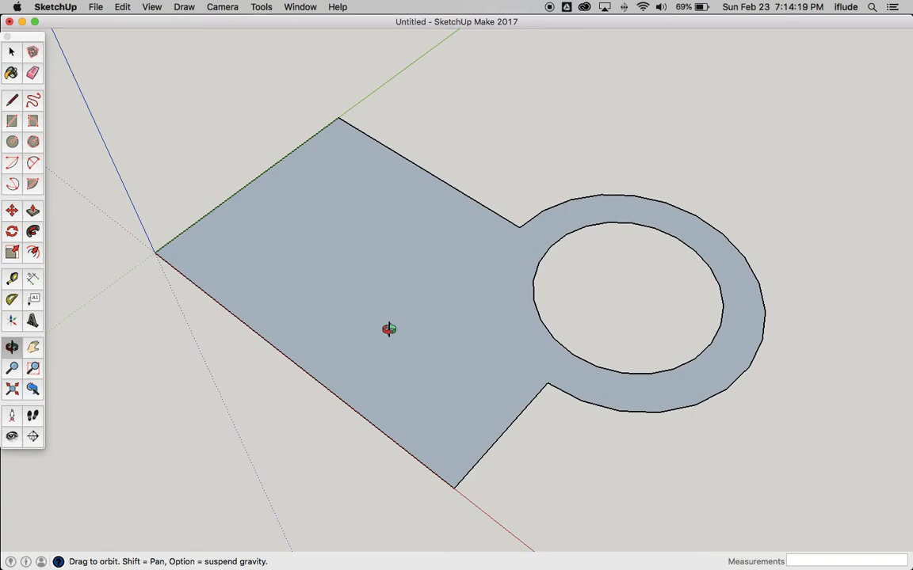
{"action": "key", "text": "super+Tab"}
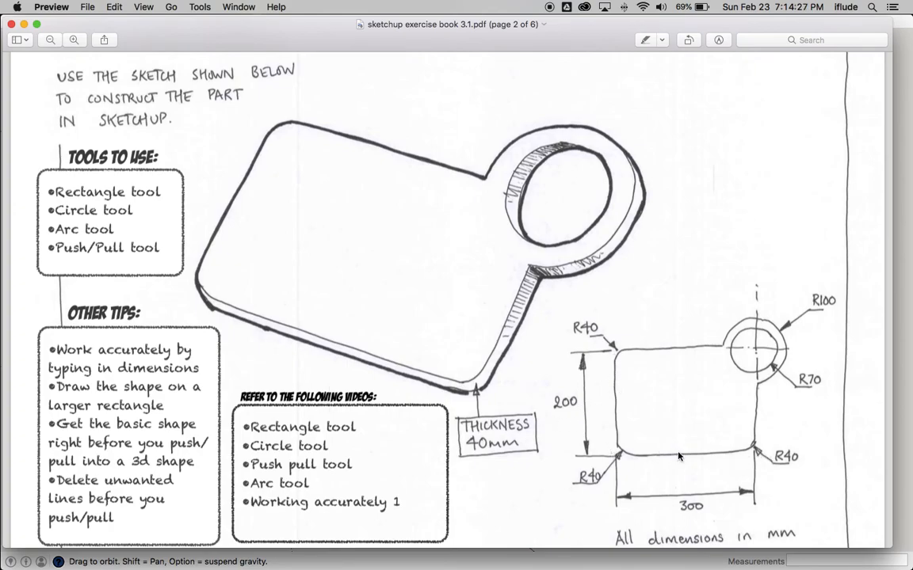
{"action": "key", "text": "super+Tab"}
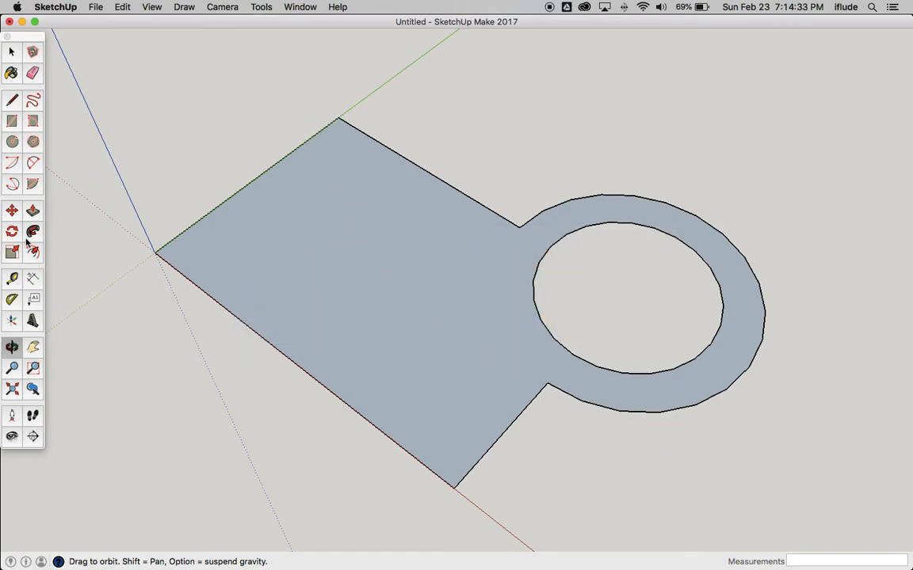
- Round the plate's three free corners with tangent two-point arcs of 40 mm radius, trimming away the sharp corner pieces
{"action": "left_click", "coordinate": [31, 165]}
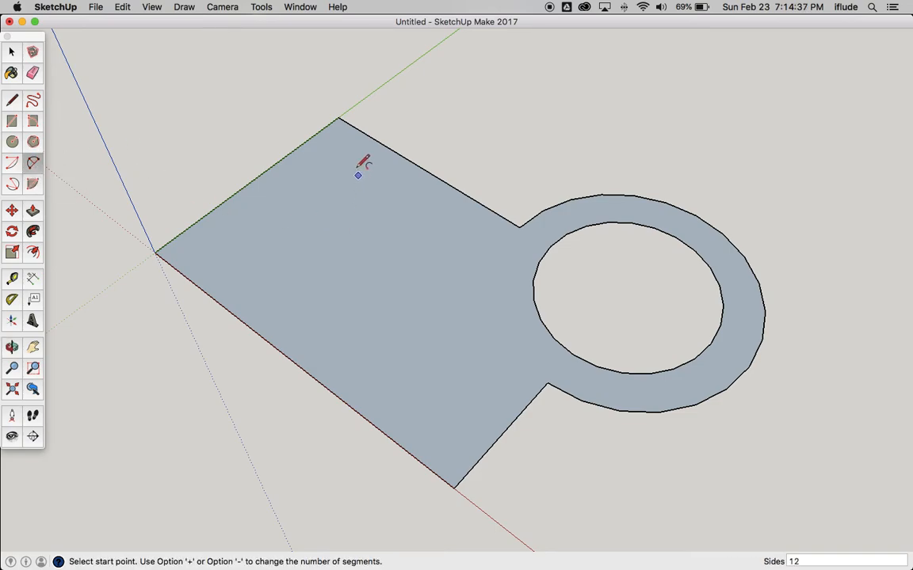
{"action": "left_click", "coordinate": [290, 153]}
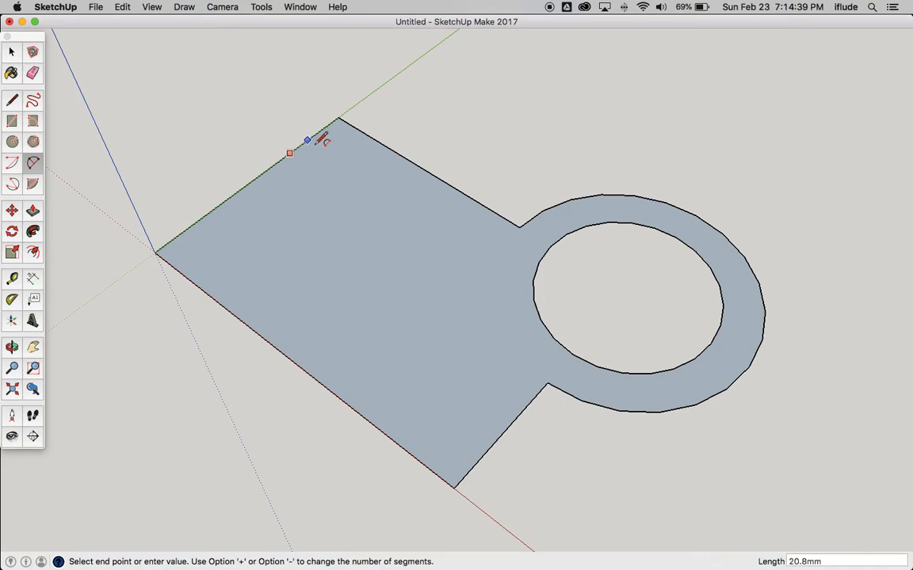
{"action": "left_click", "coordinate": [386, 146]}
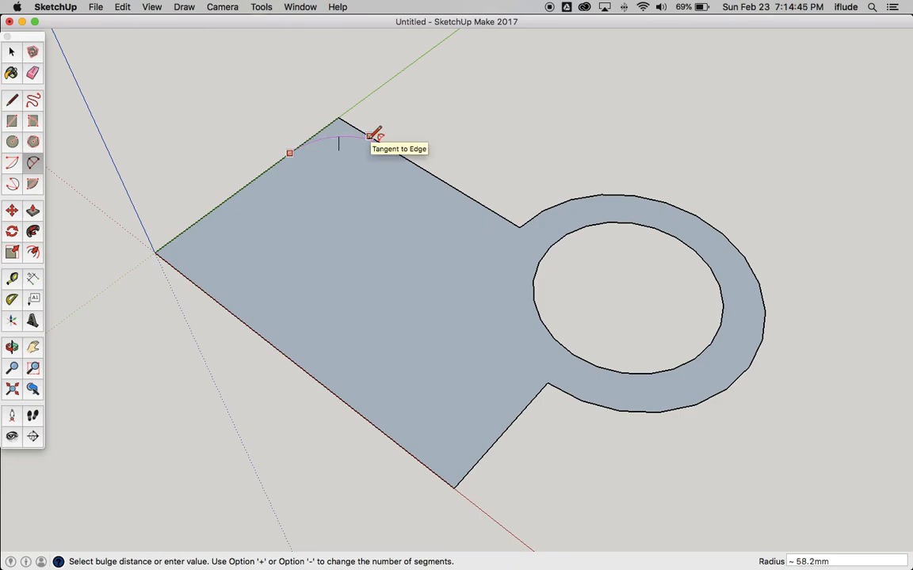
{"action": "type", "text": "40"}
{"action": "key", "text": "Return"}
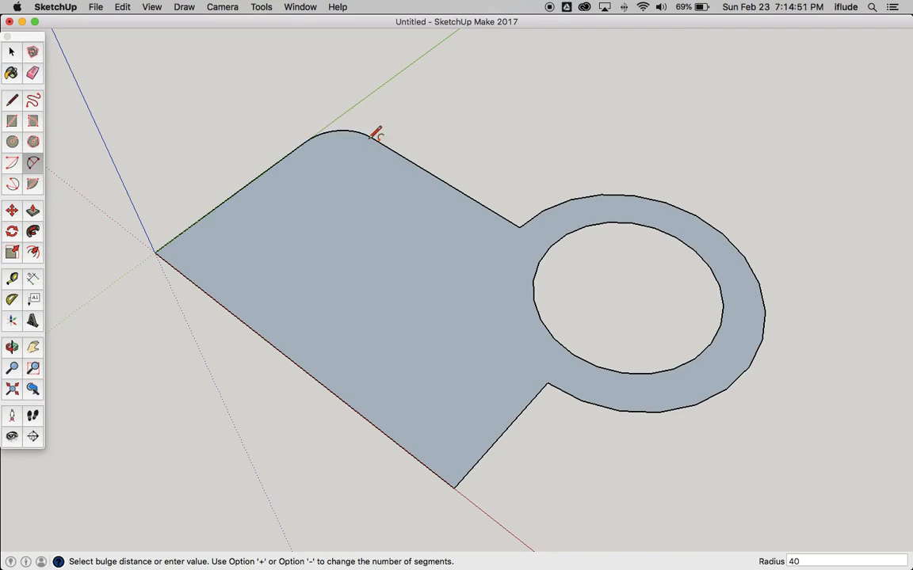
{"action": "double_click", "coordinate": [194, 250]}
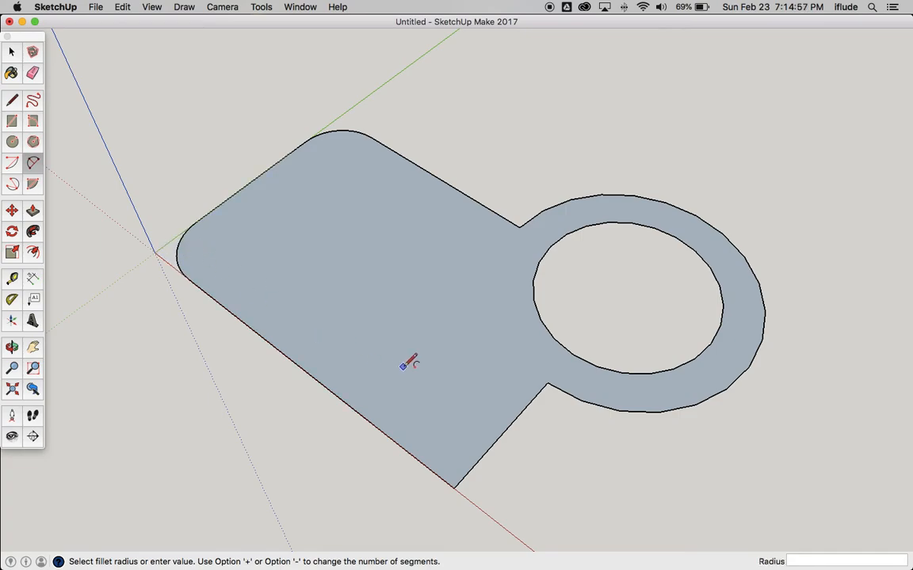
{"action": "double_click", "coordinate": [456, 447]}
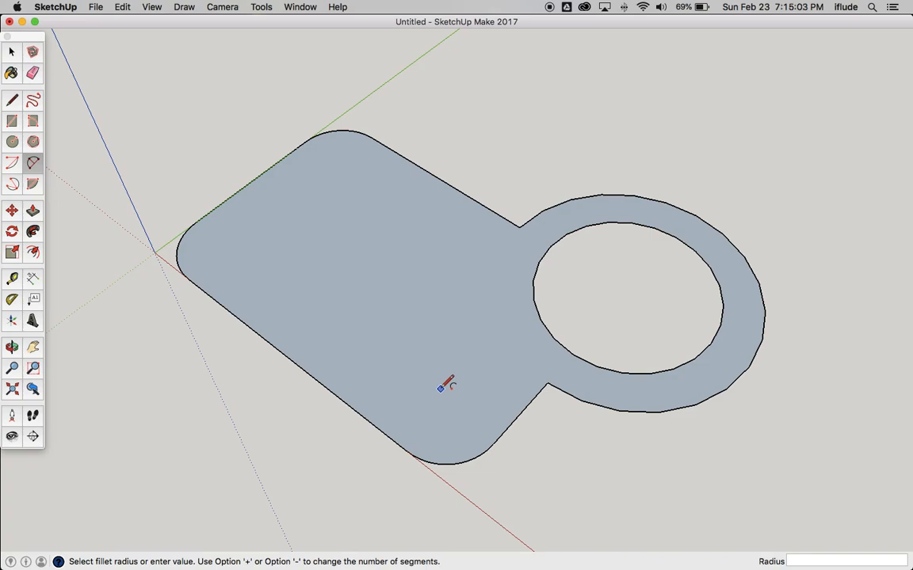
- Check the thickness in the Preview exercise sketch, and push/pull the profile face in SketchUp up by 40 mm
{"action": "key", "text": "super+Tab"}
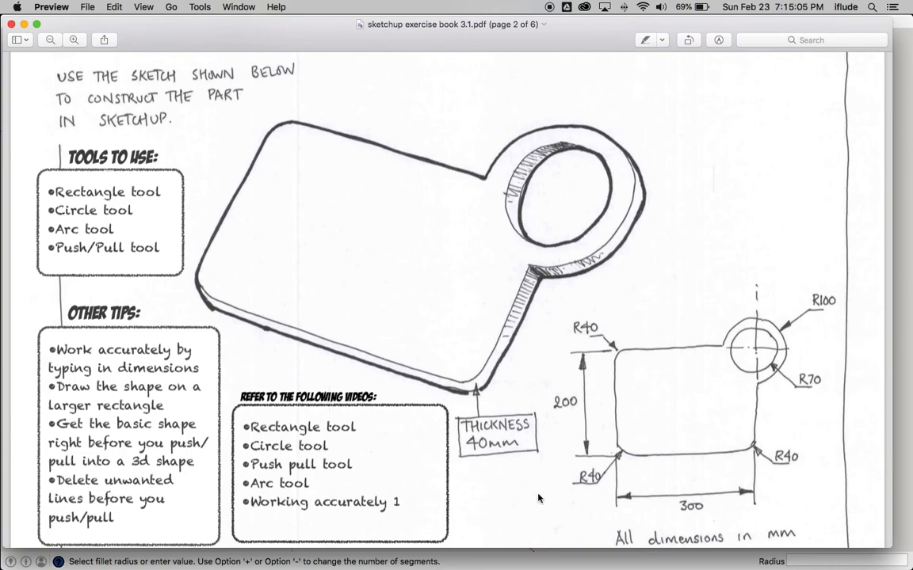
{"action": "key", "text": "super+Tab"}
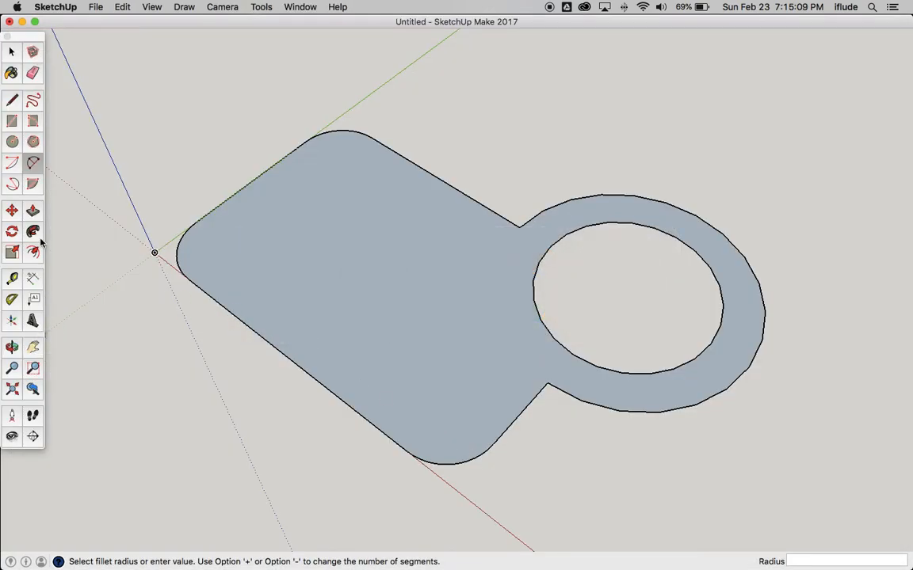
{"action": "left_click", "coordinate": [33, 210]}
{"action": "left_click", "coordinate": [391, 278]}
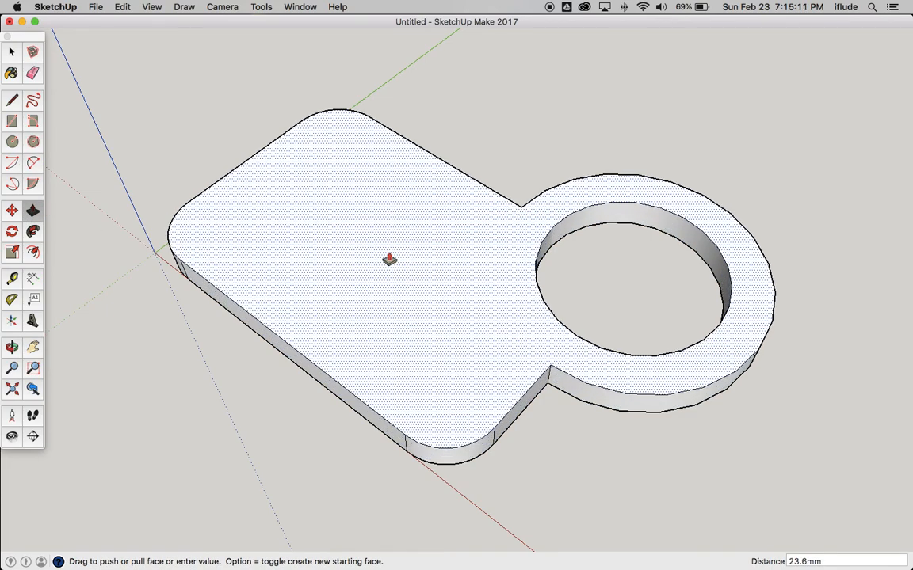
{"action": "left_click", "coordinate": [389, 260]}
{"action": "type", "text": "40"}
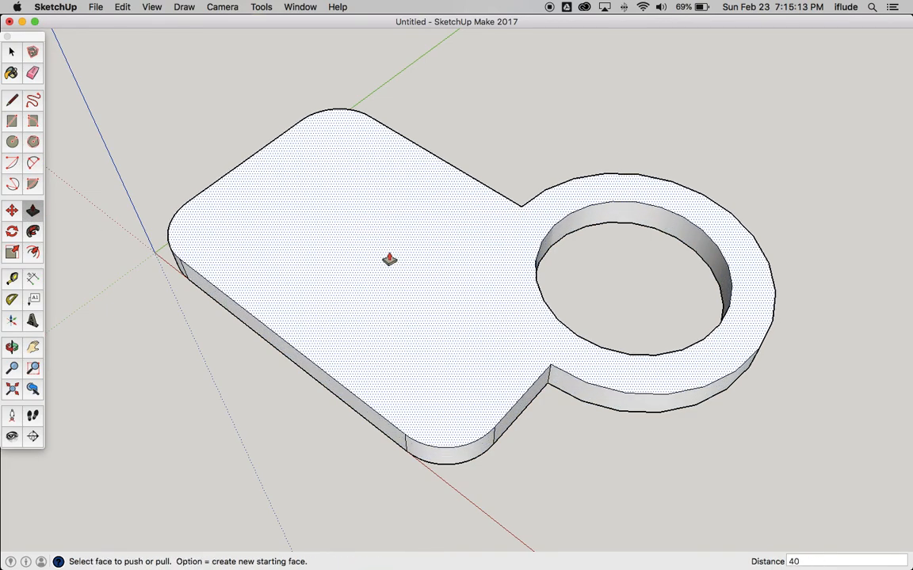
{"action": "key", "text": "Return"}
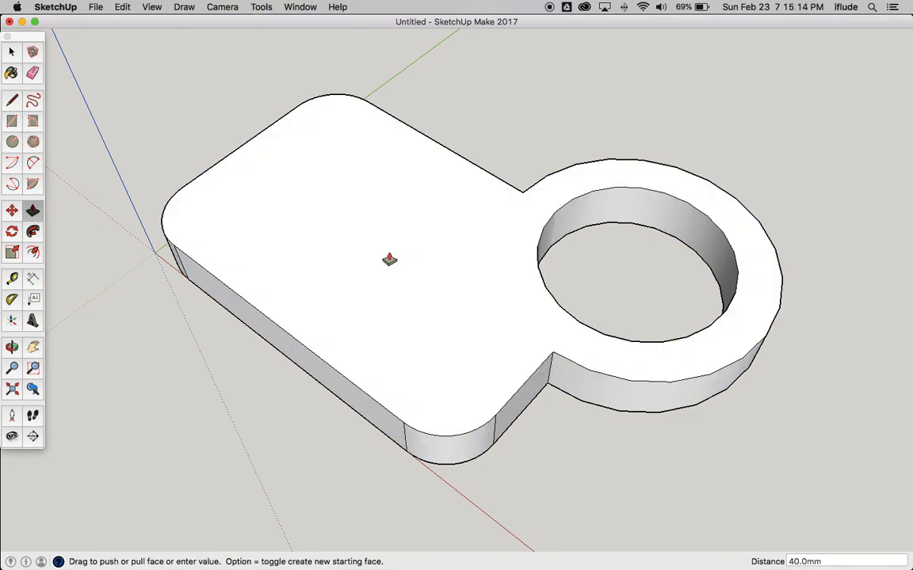
{"action": "left_click", "coordinate": [12, 346]}
{"action": "left_click_drag", "start_coordinate": [482, 339], "coordinate": [367, 247]}
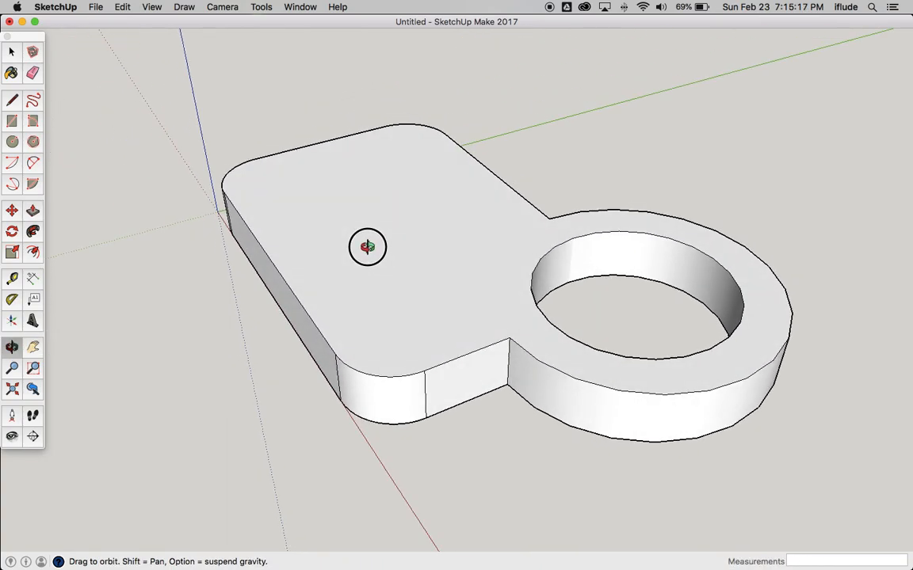